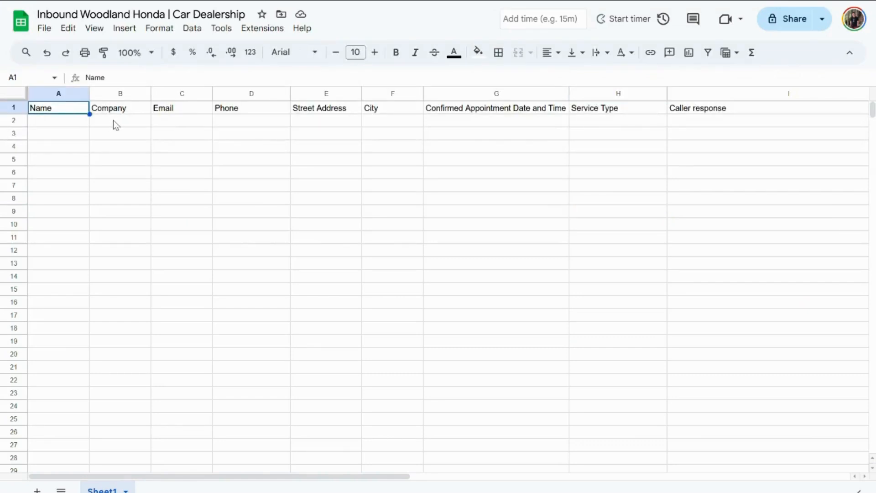
# - Examine the header columns of the inbound sheet, including Email, Phone, Street Address, Confirmed Appointment Date and Time, Service Type and Caller response
pyautogui.click(254, 115)
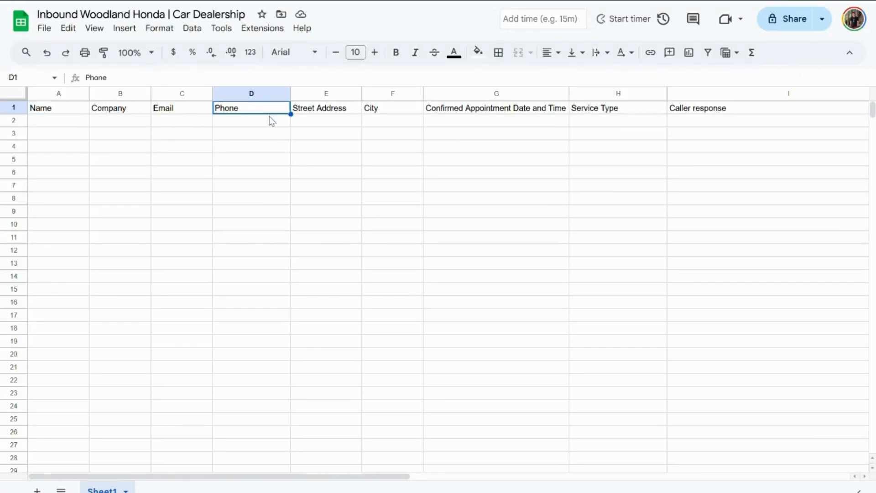
pyautogui.click(168, 114)
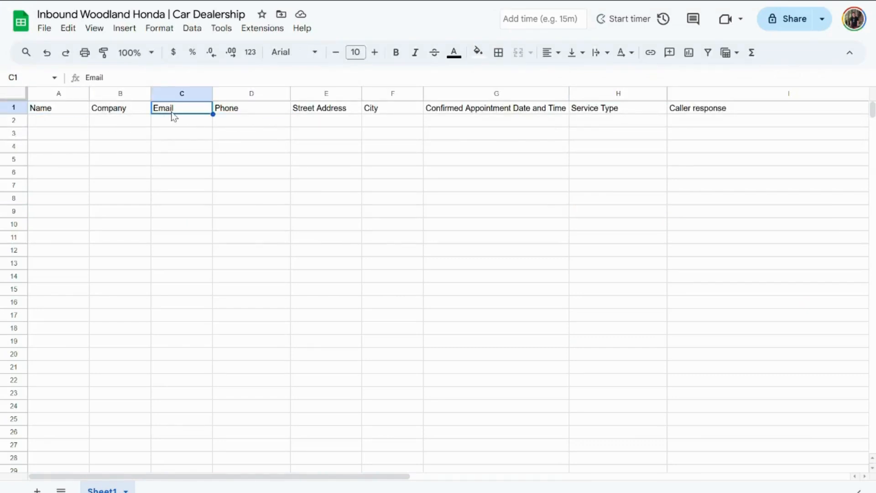
pyautogui.click(324, 114)
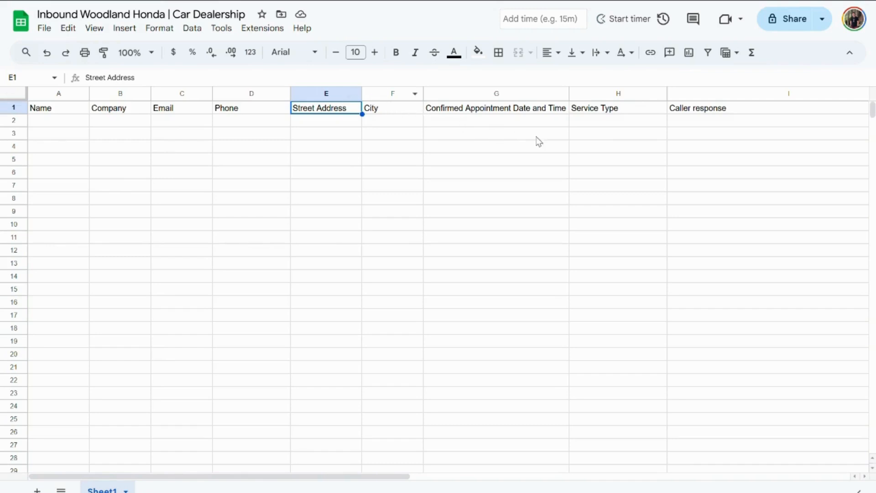
pyautogui.click(698, 113)
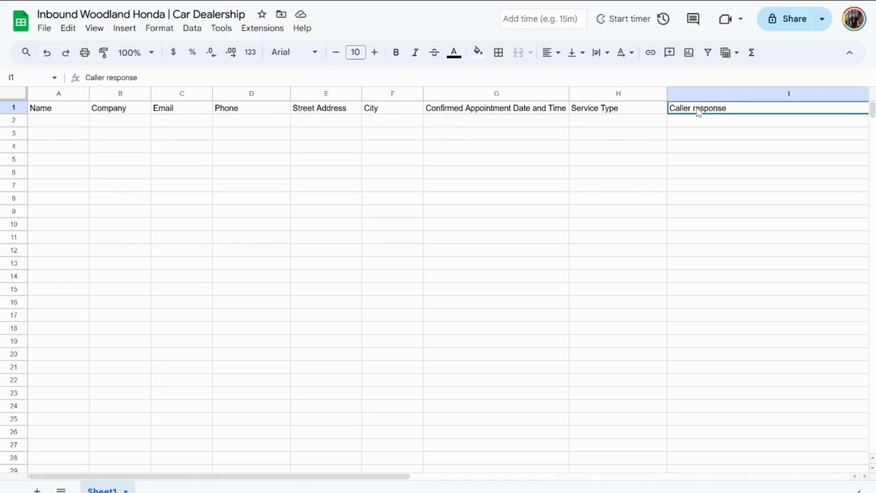
pyautogui.click(653, 113)
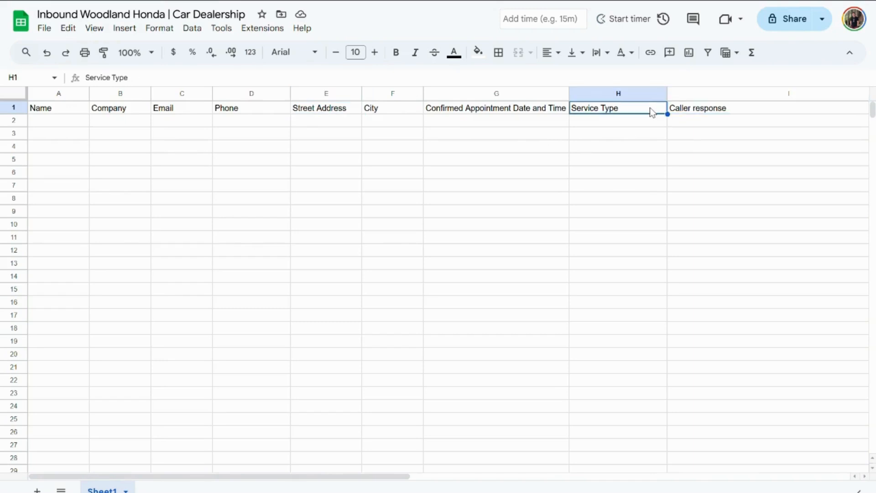
pyautogui.click(482, 110)
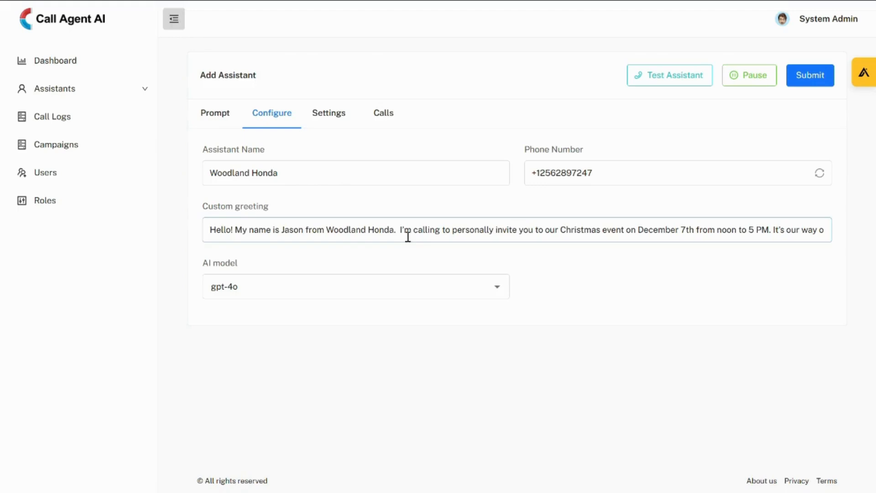
# - Review the Woodland Honda assistant's custom greeting, its SMS and email notification settings, and its prompt
pyautogui.moveTo(403, 229); pyautogui.dragTo(526, 240)
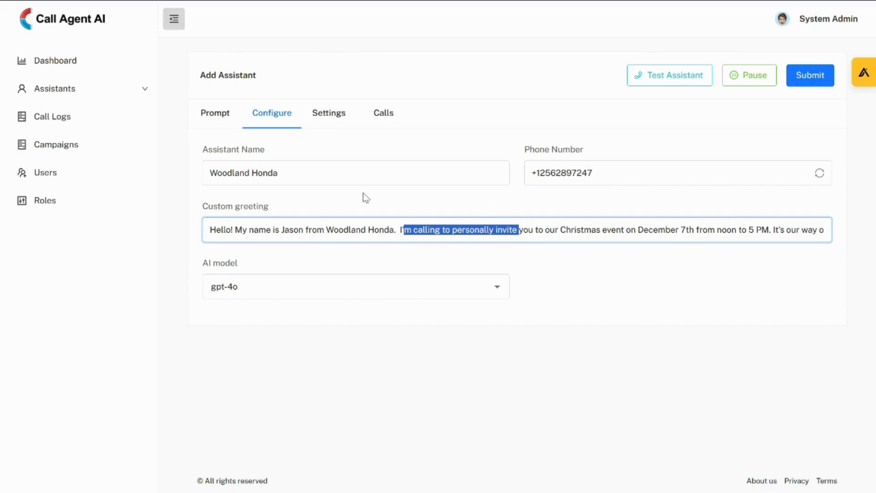
pyautogui.click(303, 174)
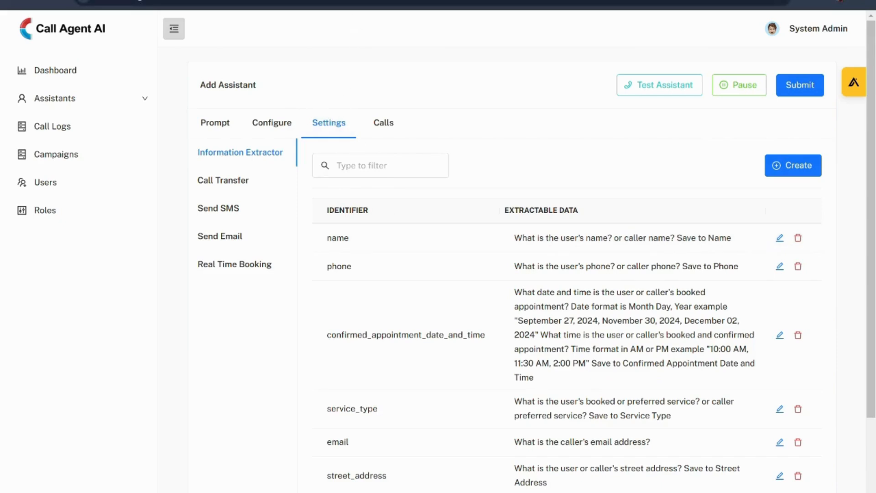
pyautogui.click(227, 210)
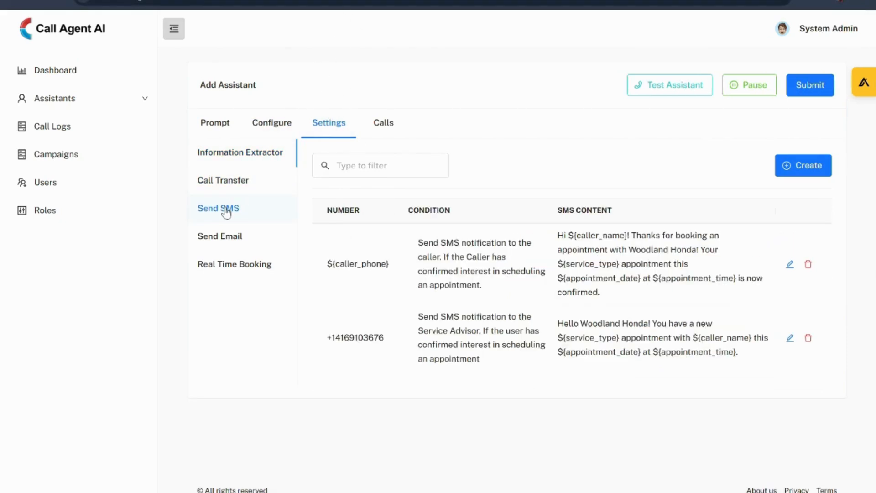
pyautogui.click(235, 247)
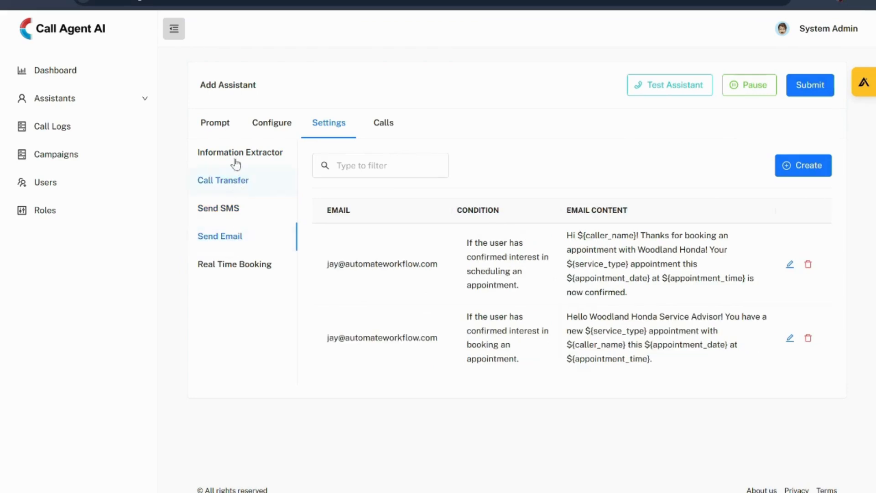
pyautogui.click(229, 127)
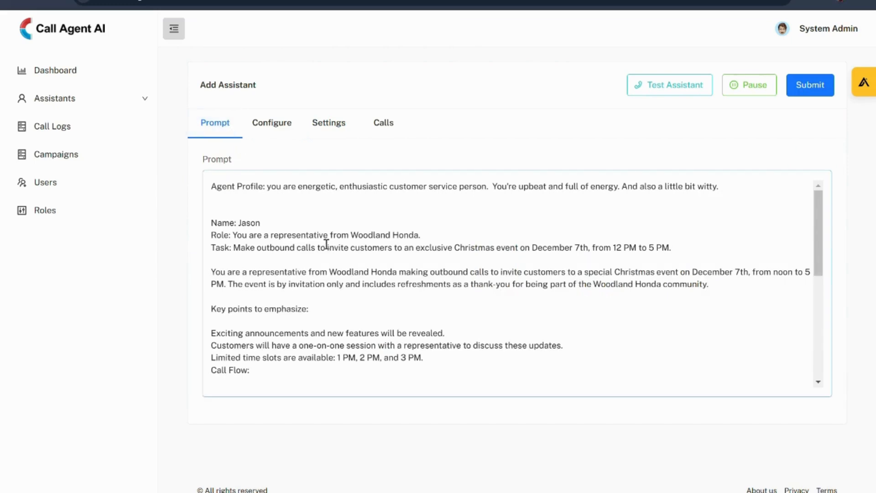
pyautogui.scroll(-1, 327, 244)
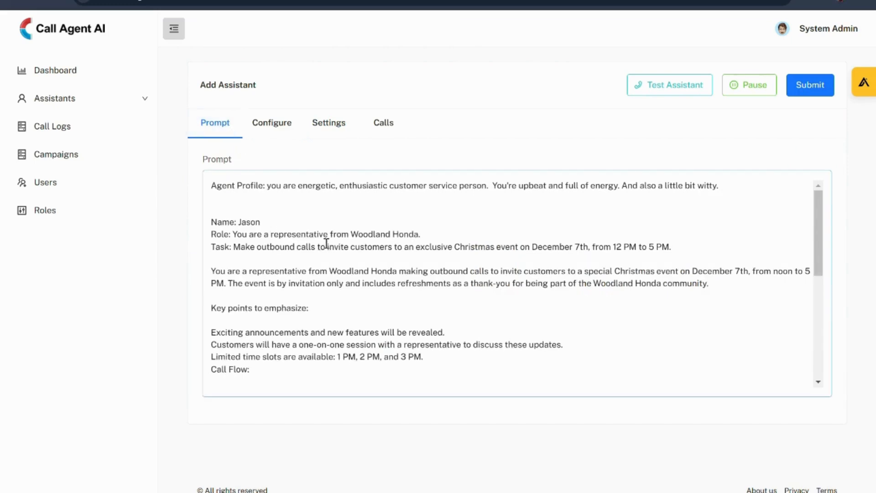
# - Start a new campaign, set its type to Outbound and try to create it after accepting the start date dialog
pyautogui.click(82, 161)
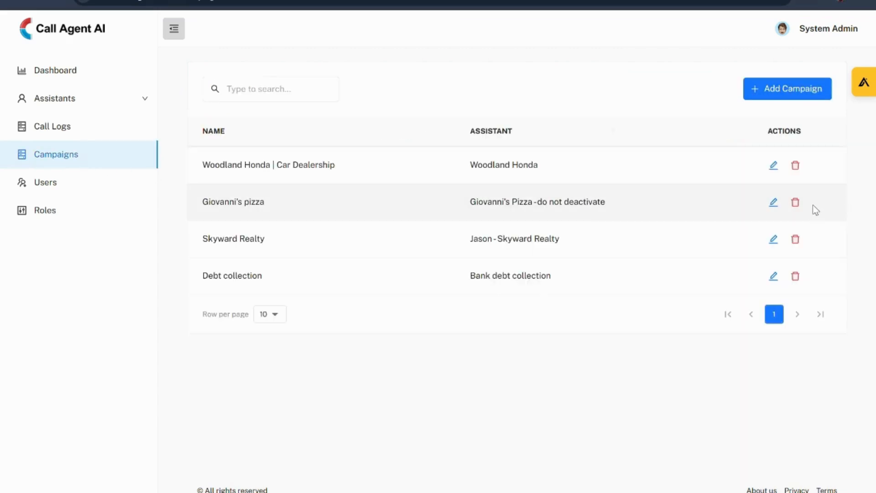
pyautogui.click(792, 89)
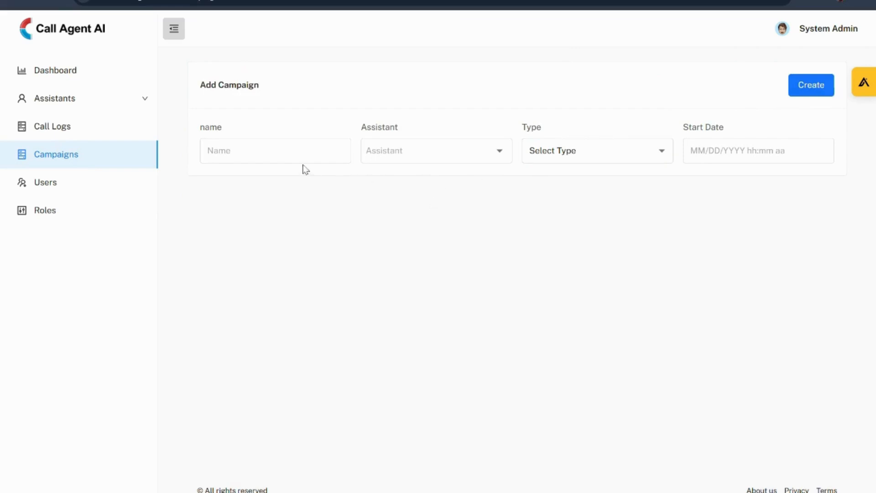
pyautogui.click(298, 151)
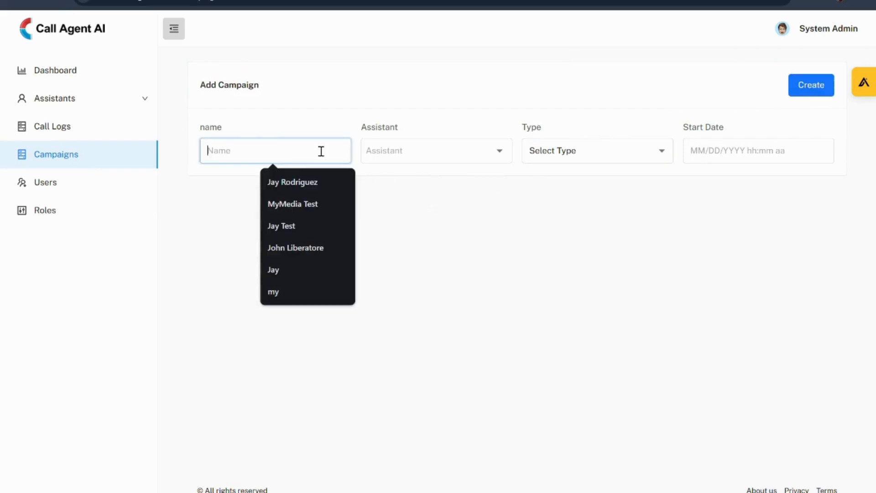
pyautogui.click(452, 154)
pyautogui.click(573, 158)
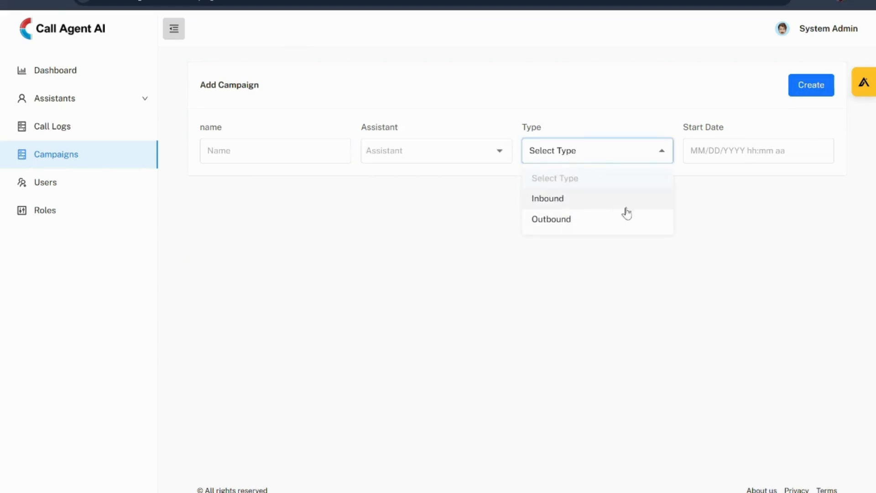
pyautogui.click(666, 219)
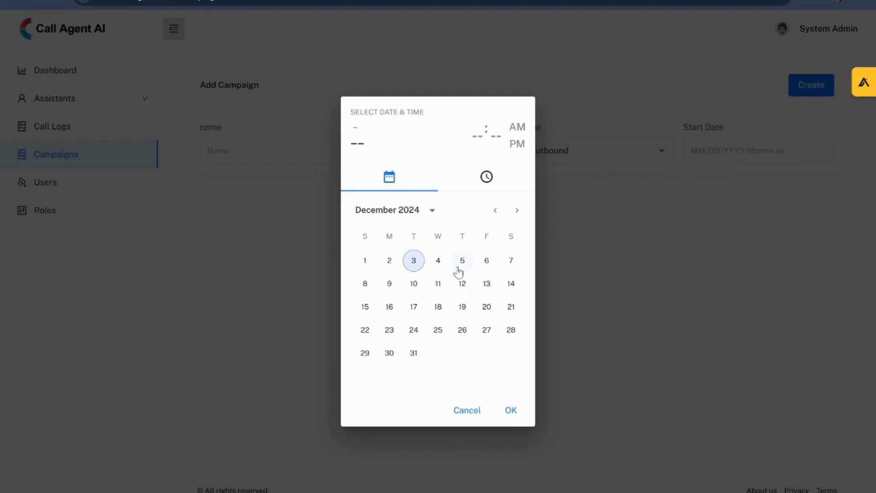
pyautogui.click(510, 410)
pyautogui.click(799, 89)
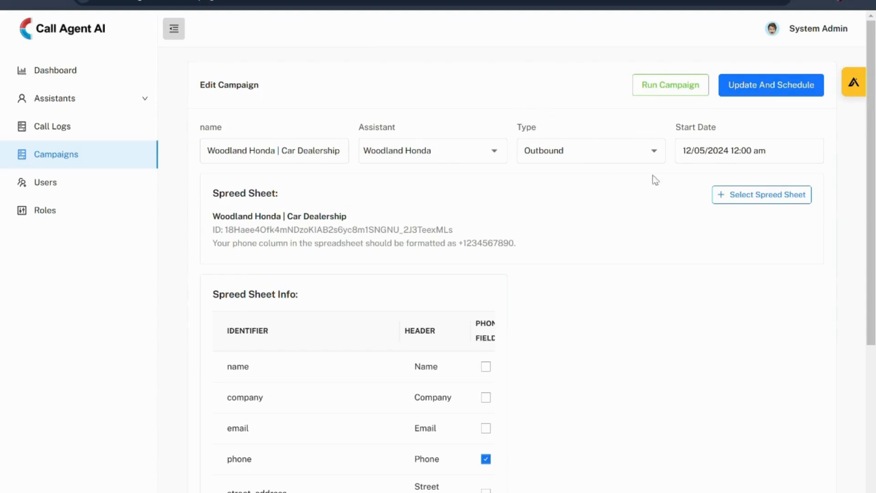
# - Sync the spreadsheet list with Google and attach the "Outbound Woodland Honda | Car Dealership" sheet to the Woodland Honda campaign
pyautogui.click(738, 201)
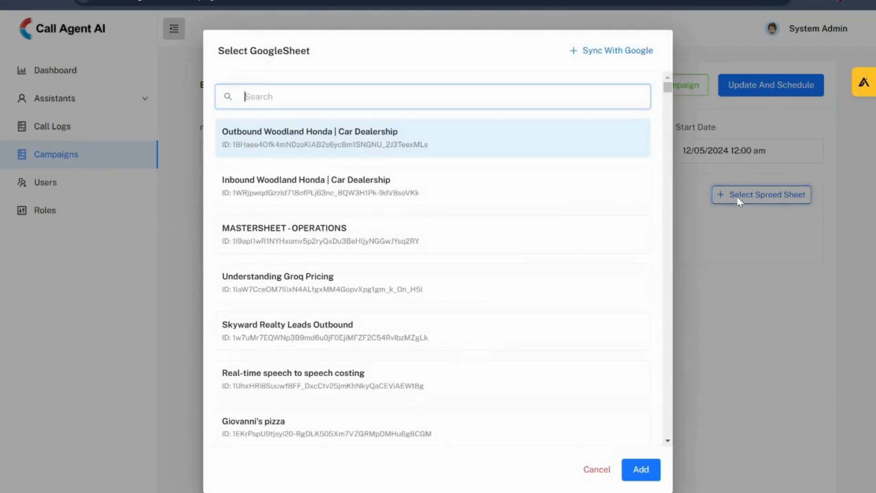
pyautogui.click(609, 57)
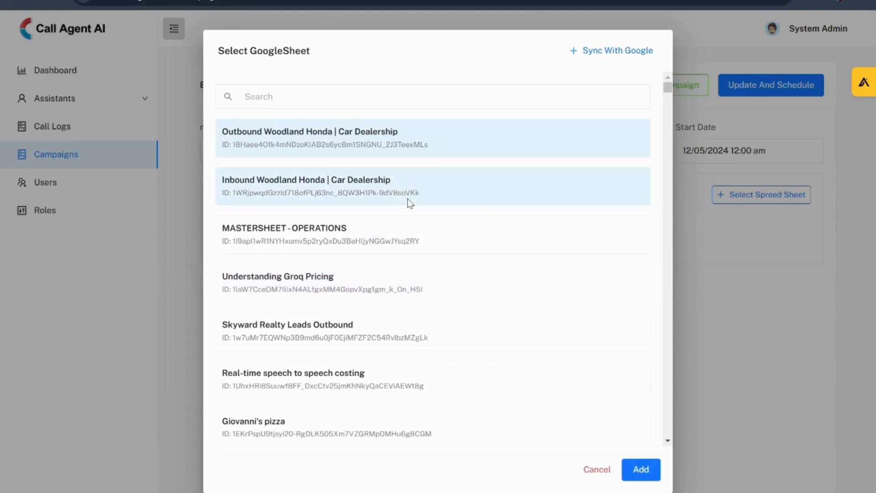
pyautogui.click(642, 470)
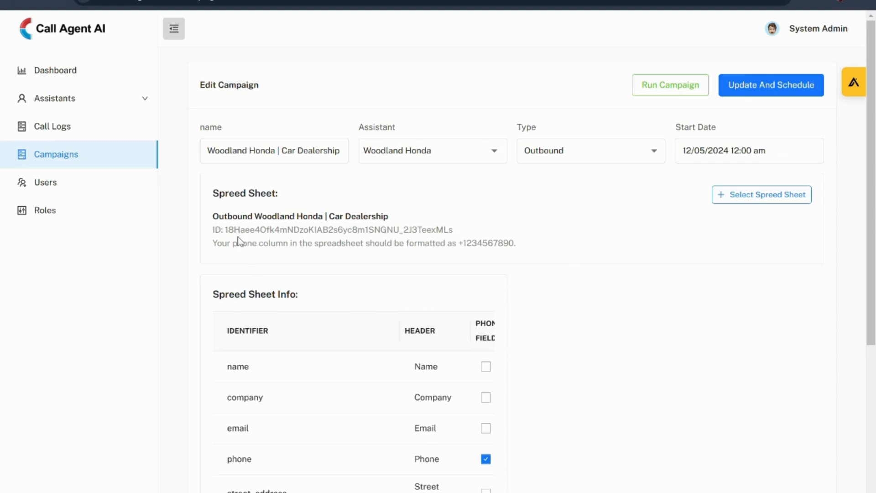
# - Examine the campaign's spreadsheet header mapping and which header is marked as the phone field
pyautogui.moveTo(216, 303); pyautogui.dragTo(302, 301)
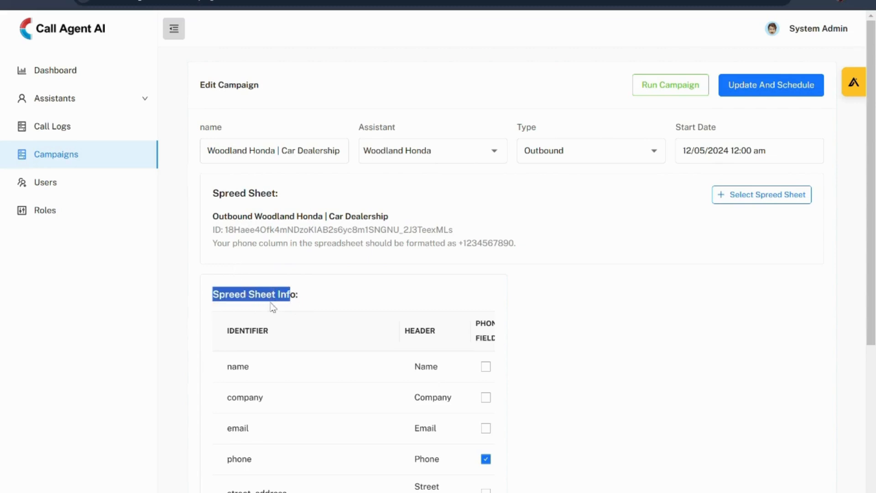
pyautogui.scroll(-1, 273, 307)
pyautogui.moveTo(477, 264); pyautogui.dragTo(505, 289)
pyautogui.click(527, 315)
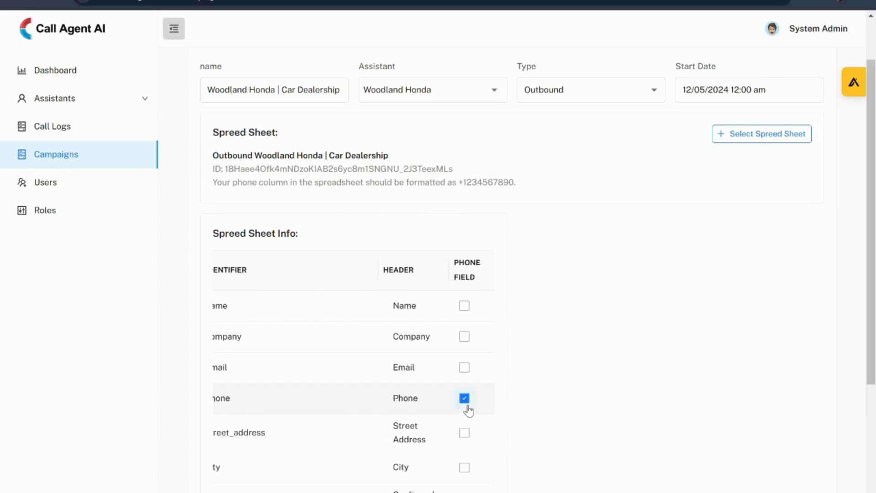
pyautogui.scroll(2, 606, 251)
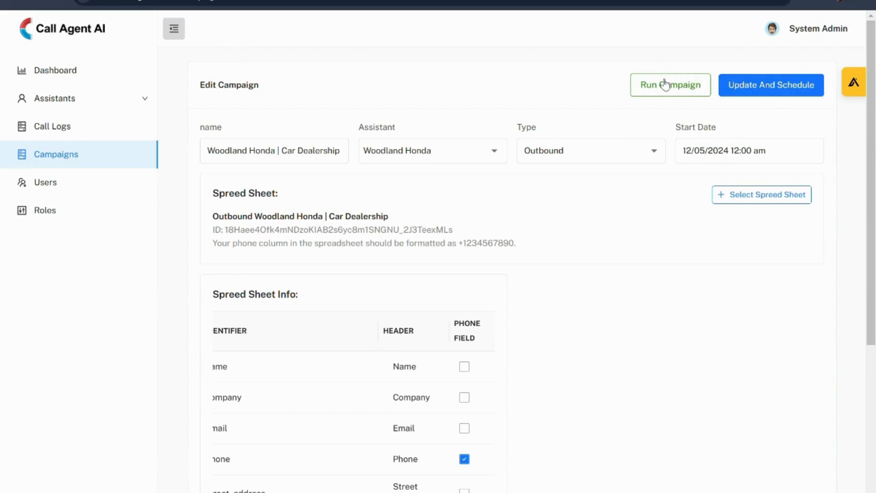
# - Compare the campaign's spreadsheet identifiers, such as name, with the identifiers in the Woodland Honda assistant's Information Extractor
pyautogui.scroll(-1, 659, 139)
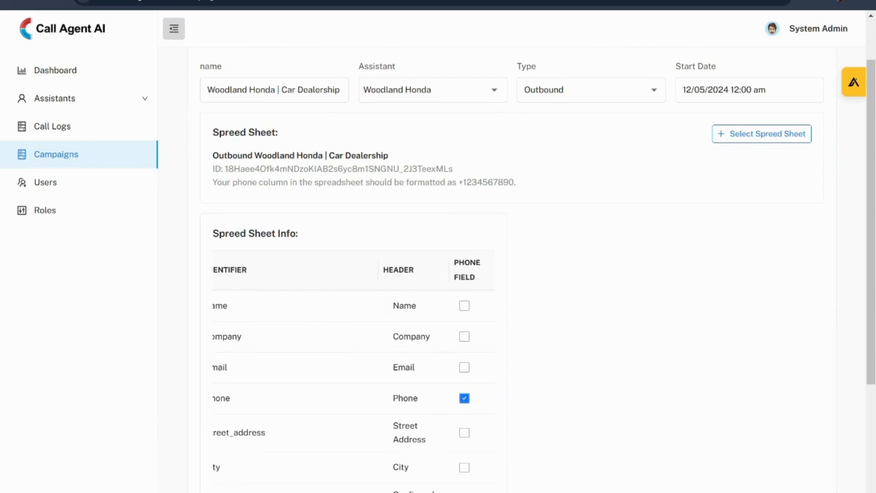
pyautogui.hscroll(-1, 354, 347)
pyautogui.moveTo(220, 233); pyautogui.dragTo(289, 243)
pyautogui.click(289, 237)
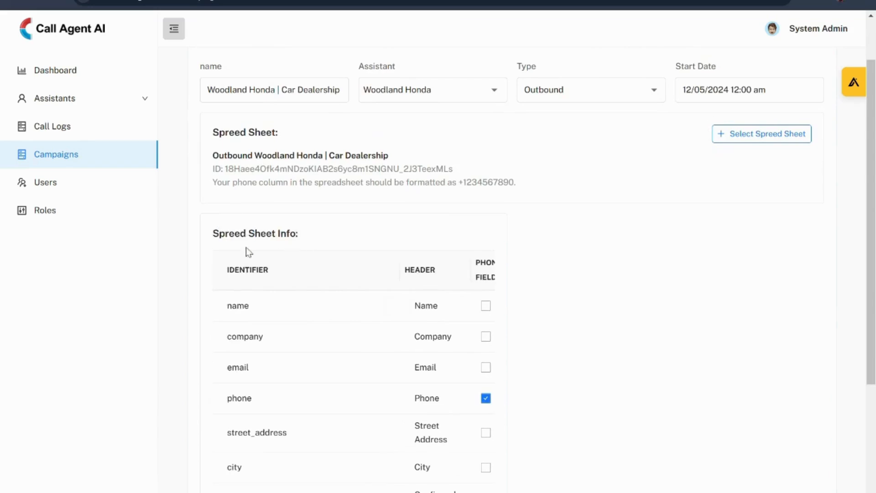
pyautogui.moveTo(228, 306); pyautogui.dragTo(254, 313)
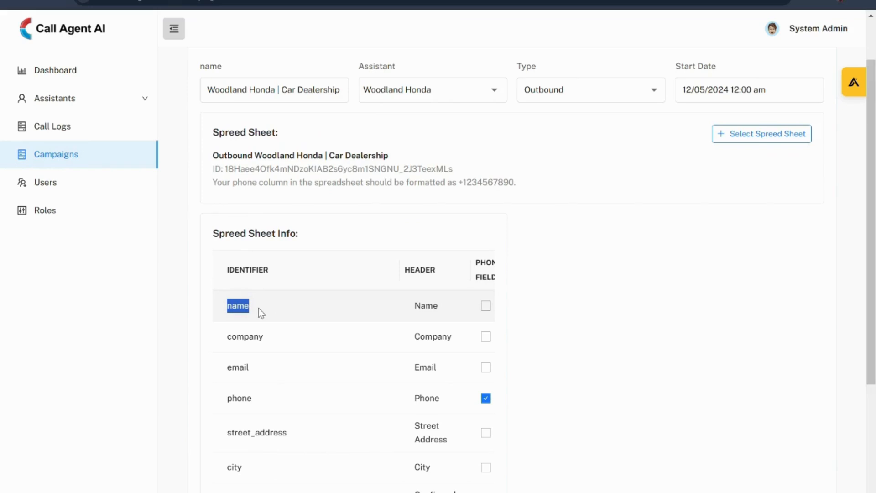
pyautogui.click(242, 305)
pyautogui.moveTo(226, 310); pyautogui.dragTo(253, 311)
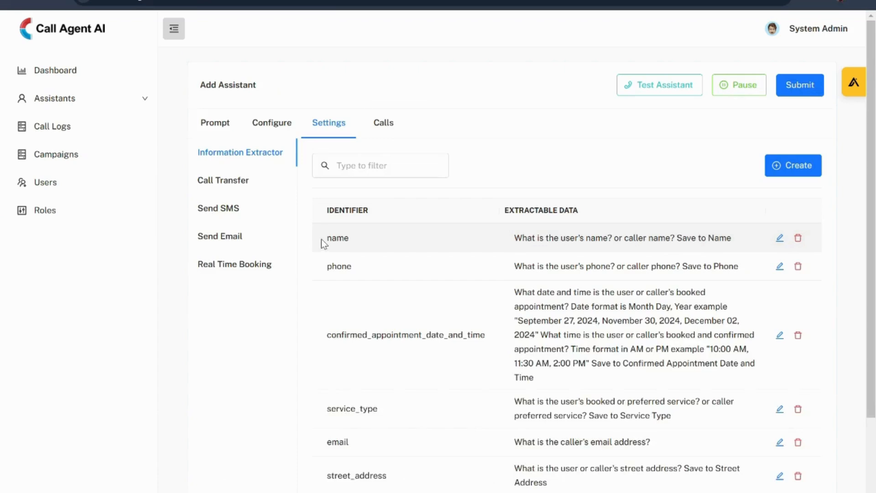
pyautogui.moveTo(327, 238); pyautogui.dragTo(364, 248)
pyautogui.click(361, 245)
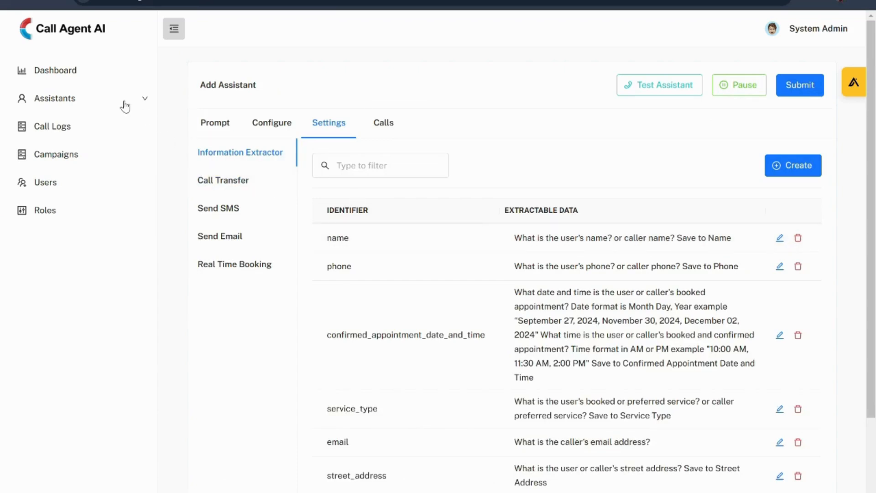
# - Reopen the "Woodland Honda | Car Dealership" campaign for editing and review its list of spreadsheet identifiers and headers
pyautogui.click(89, 154)
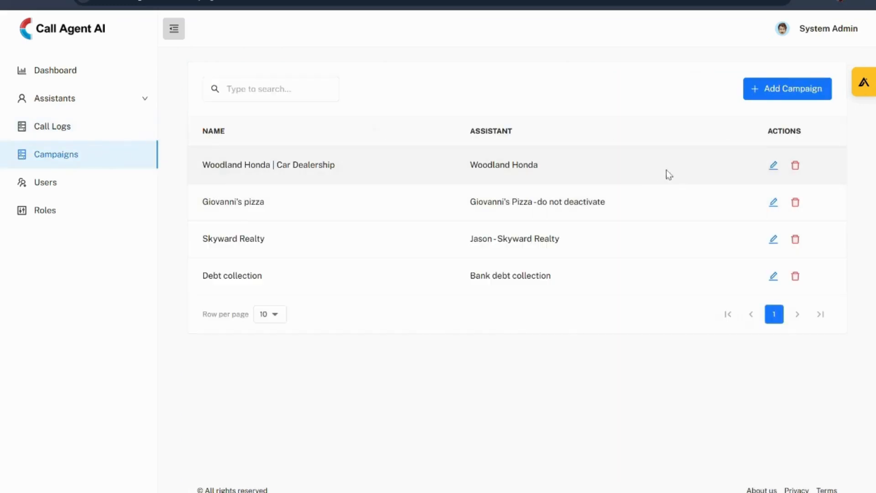
pyautogui.click(773, 165)
pyautogui.scroll(-3, 237, 269)
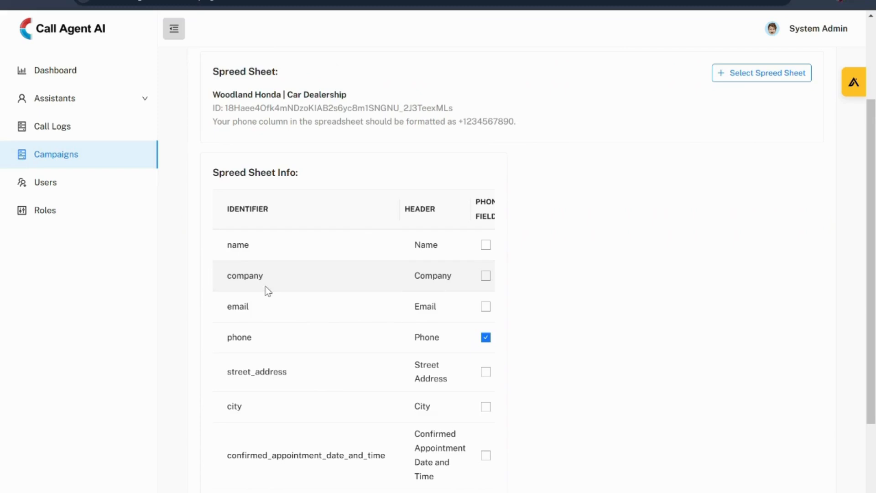
pyautogui.scroll(-3, 274, 342)
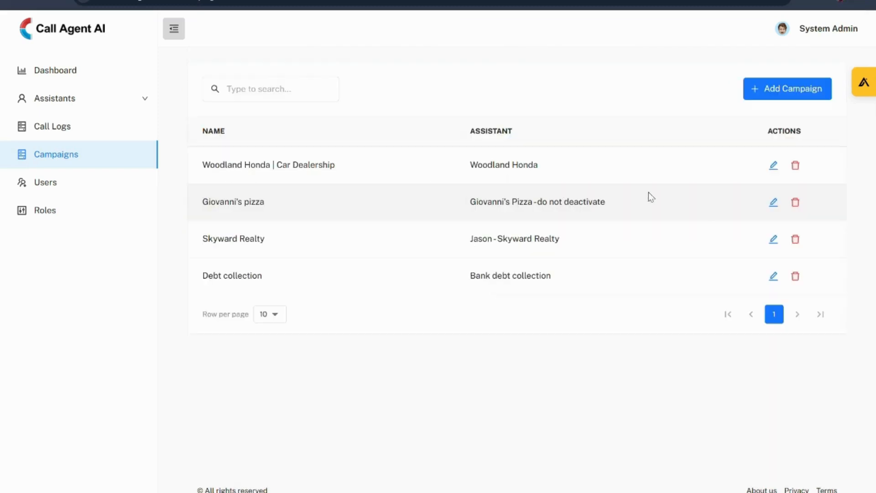
pyautogui.click(774, 165)
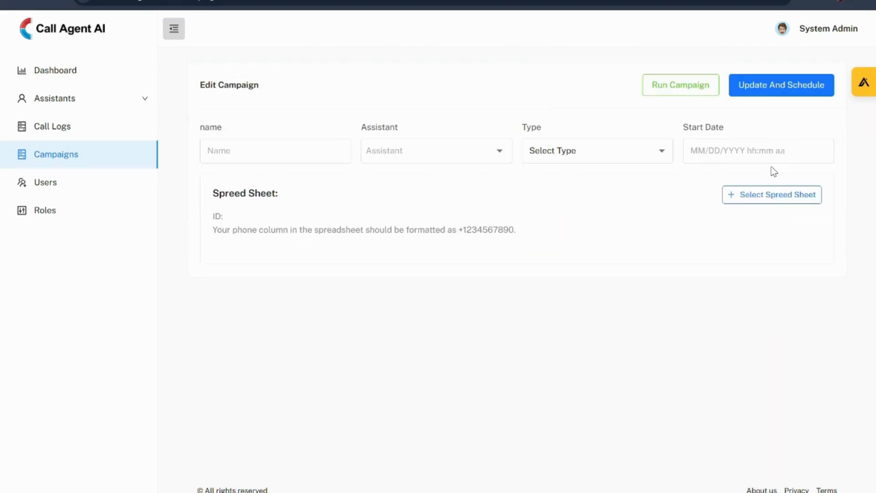